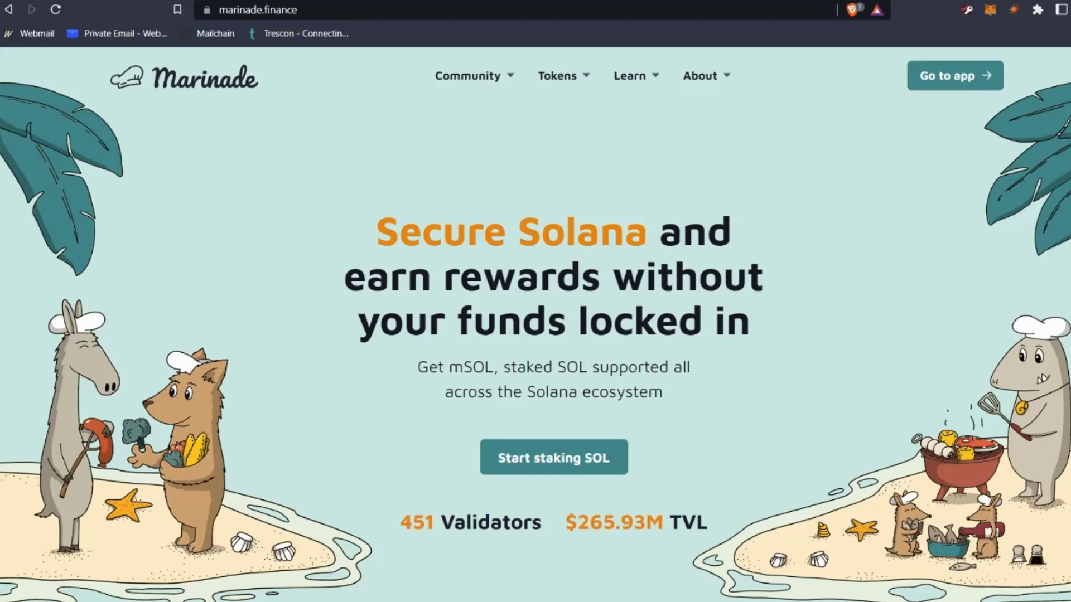
Connect the Solflare browser-extension wallet to Marinade, trusting the app and declining notifications.
{"action": "left_click", "coordinate": [948, 81]}
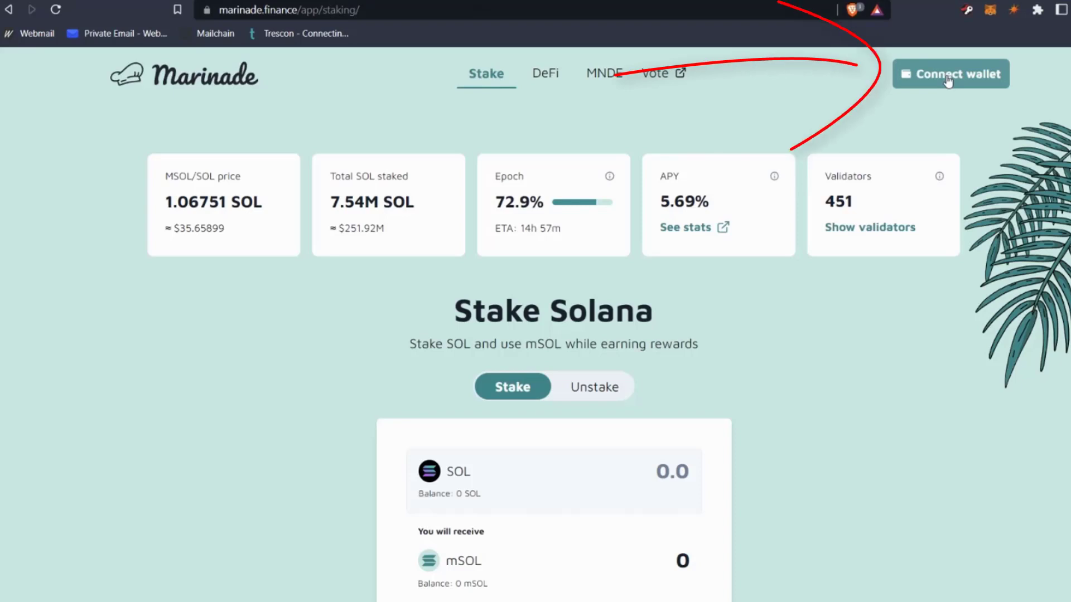
{"action": "left_click", "coordinate": [948, 81]}
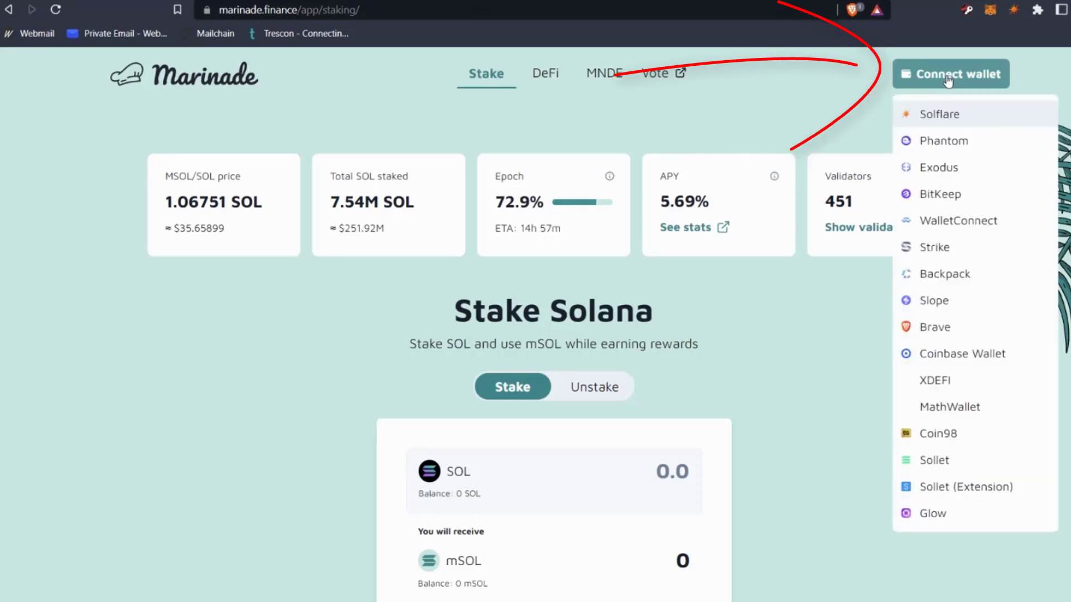
{"action": "left_click", "coordinate": [941, 122]}
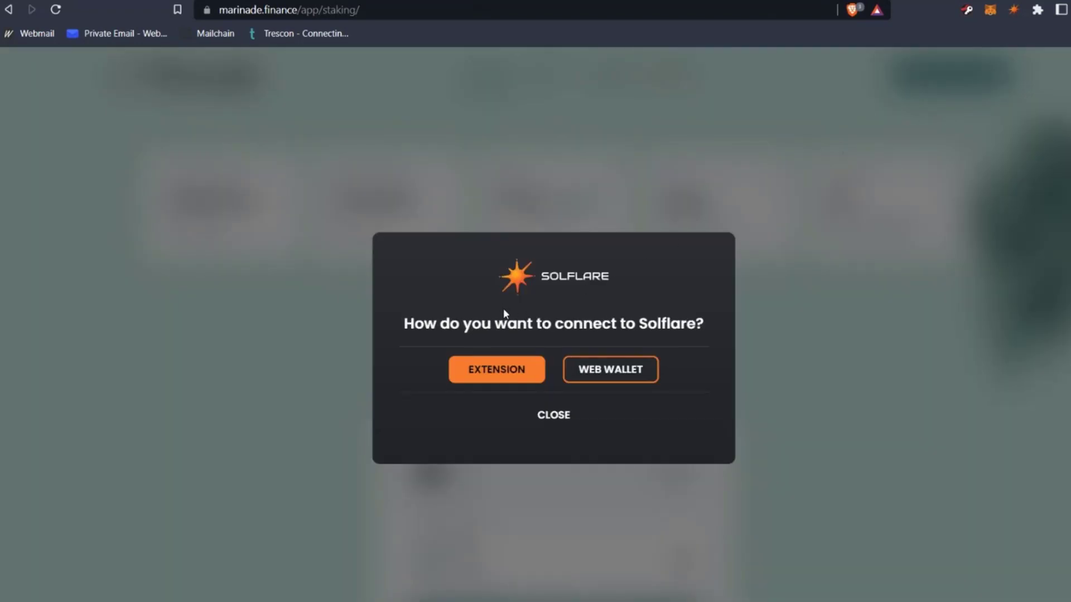
{"action": "left_click", "coordinate": [507, 379]}
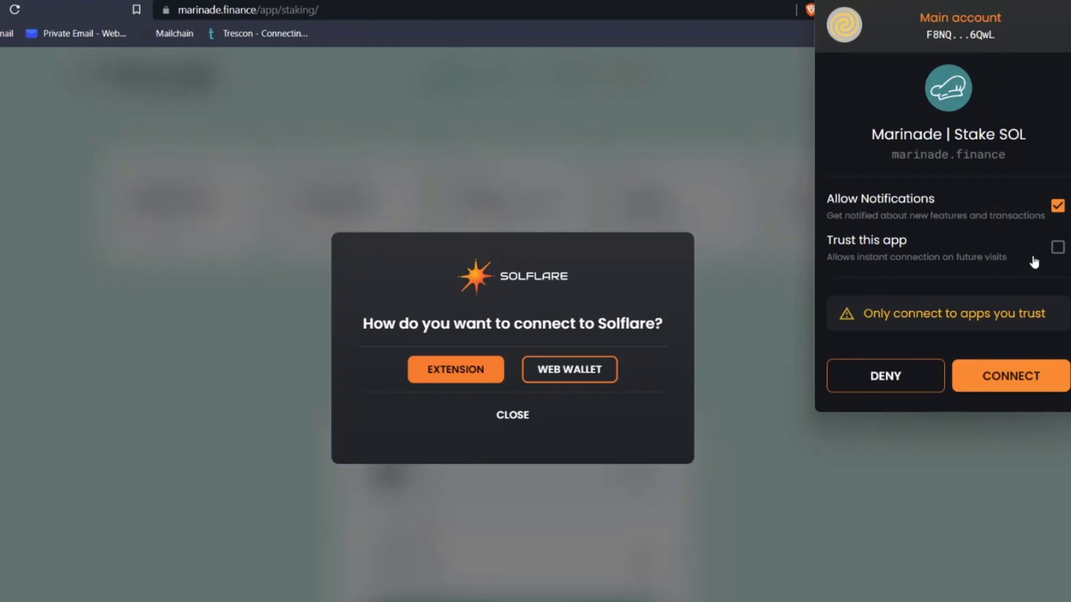
{"action": "left_click", "coordinate": [1059, 247]}
{"action": "left_click", "coordinate": [994, 388]}
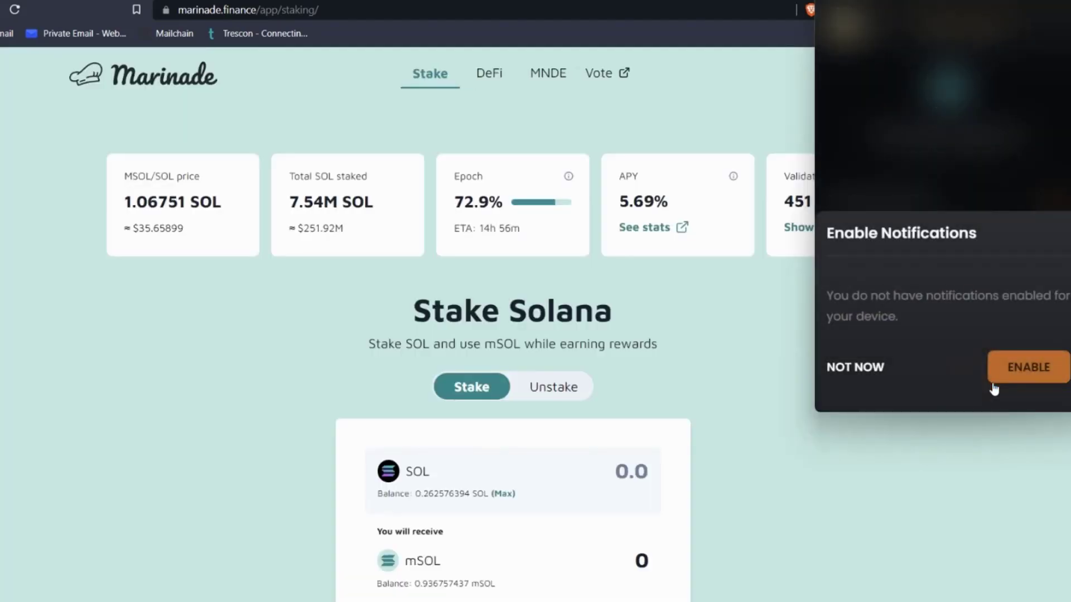
{"action": "left_click", "coordinate": [848, 367]}
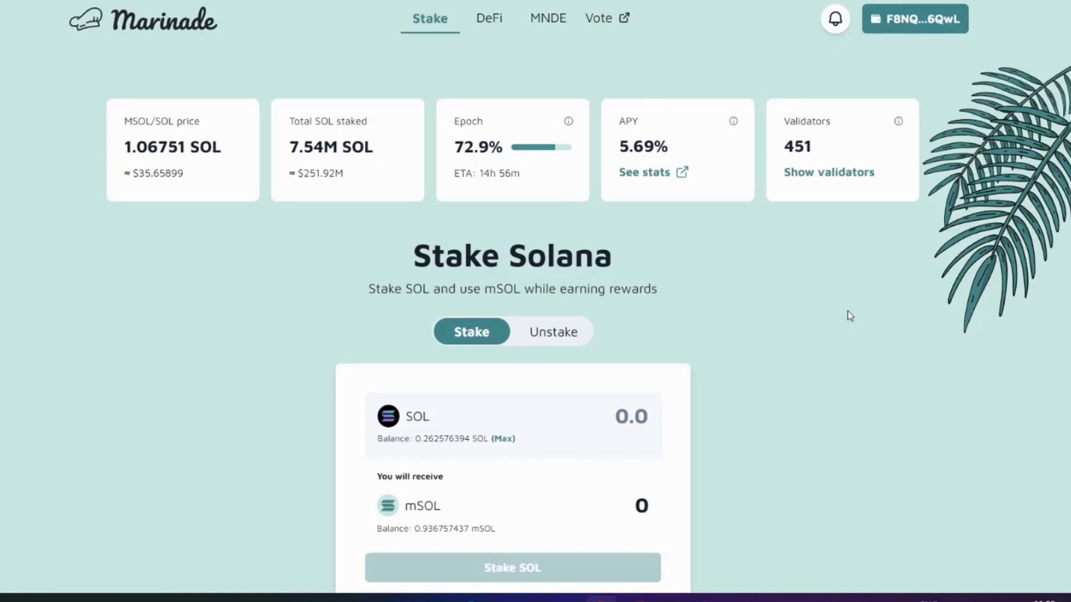
Place the cursor in the staking form's SOL amount field.
{"action": "left_click", "coordinate": [616, 412]}
Open the DeFi page, filter it to Marinade Staking, and read the APY info tooltips.
{"action": "left_click", "coordinate": [487, 23]}
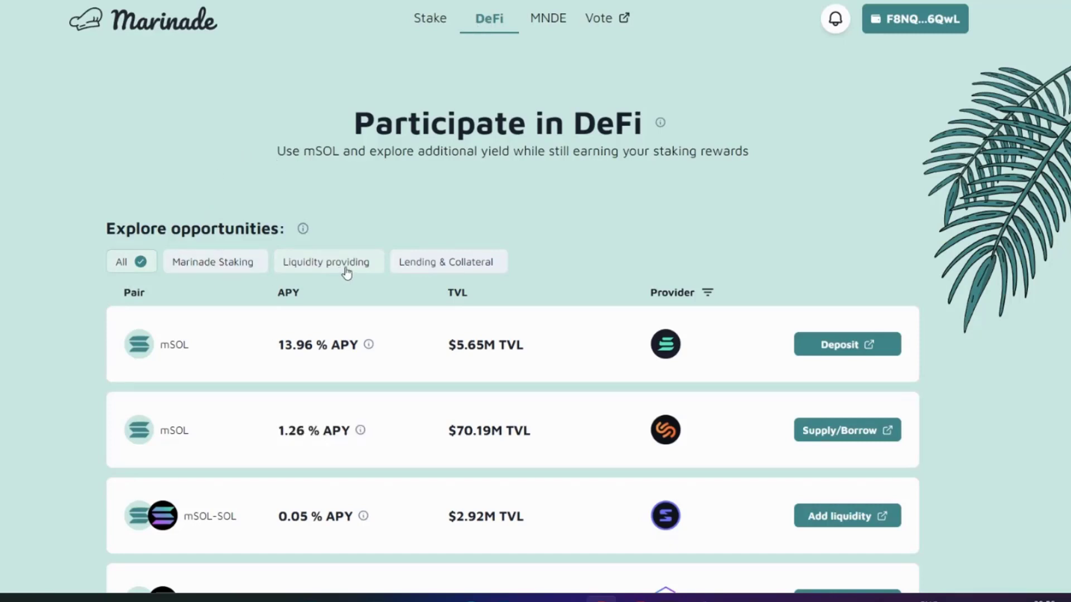
{"action": "left_click", "coordinate": [241, 260]}
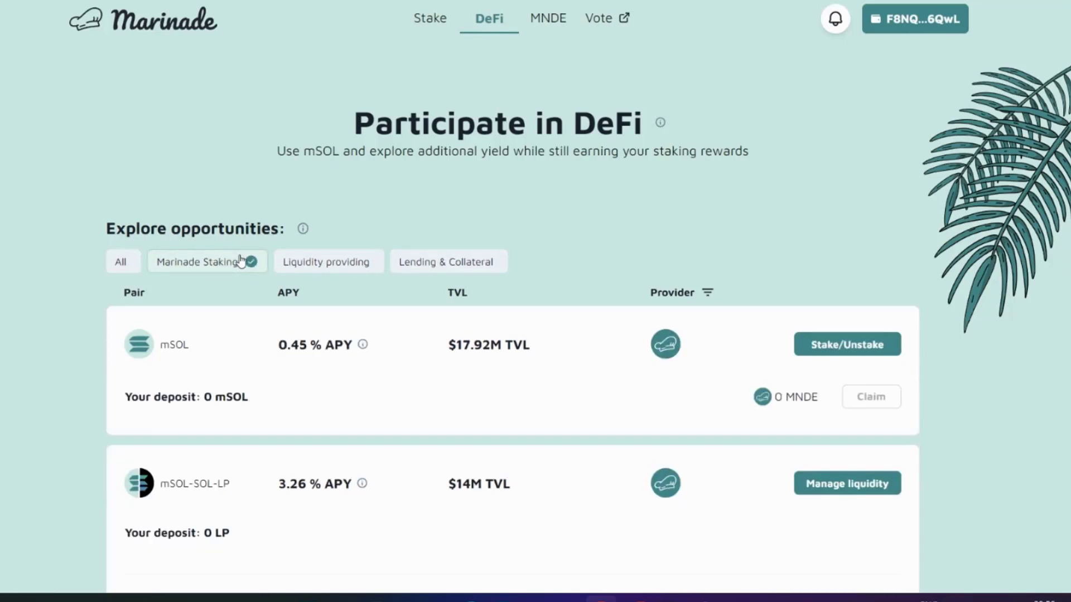
{"action": "scroll", "coordinate": [241, 261], "scroll_direction": "down", "scroll_amount": 3}
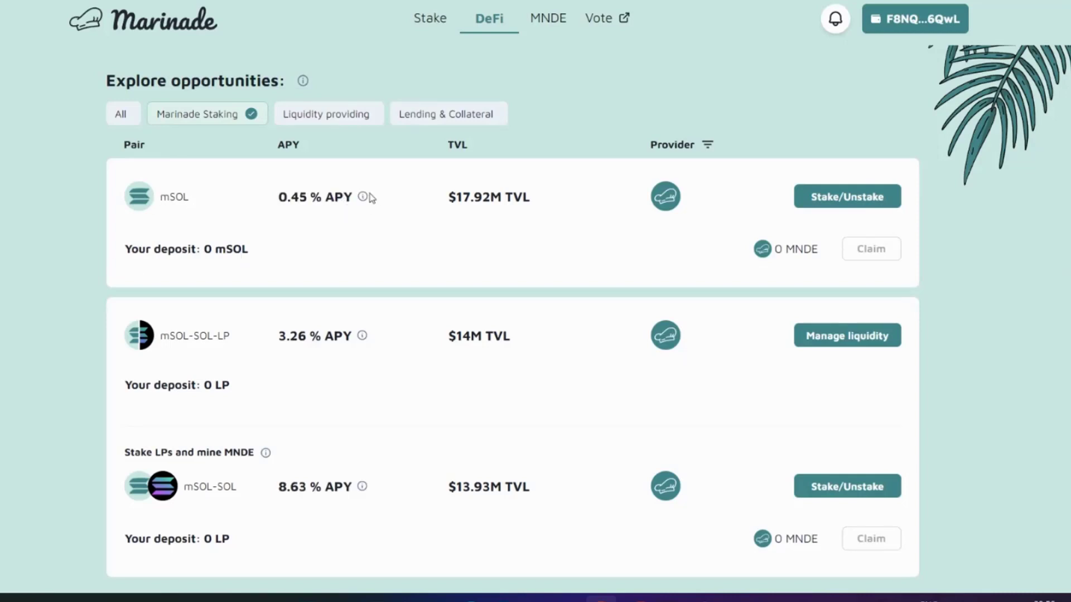
{"action": "mouse_move", "coordinate": [366, 200]}
{"action": "mouse_move", "coordinate": [267, 455]}
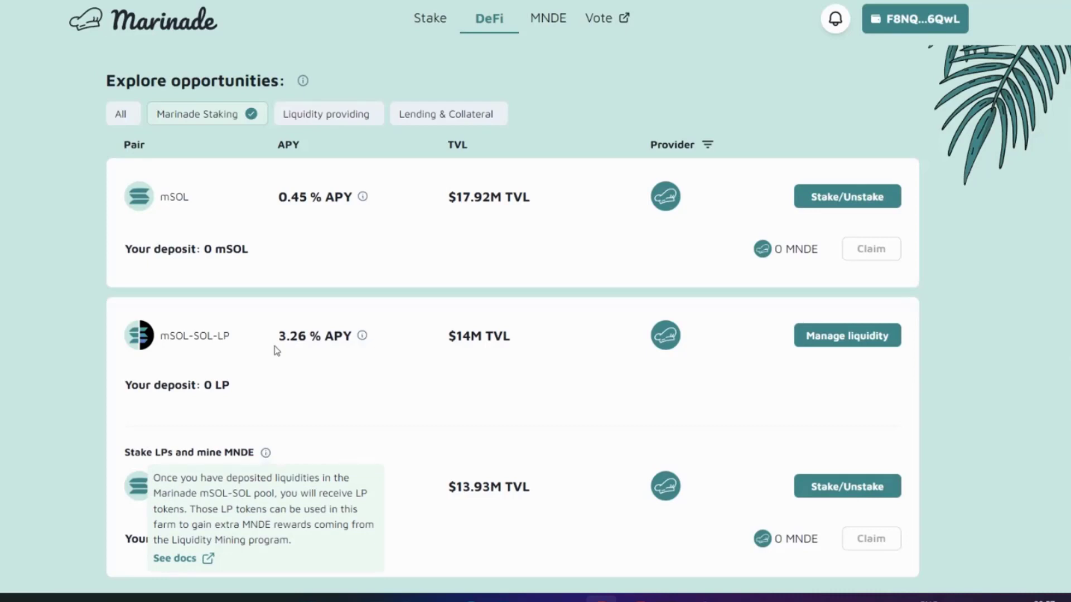
Filter the DeFi list to Liquidity providing pools, including mSOL-USDC on Raydium.
{"action": "left_click", "coordinate": [331, 116]}
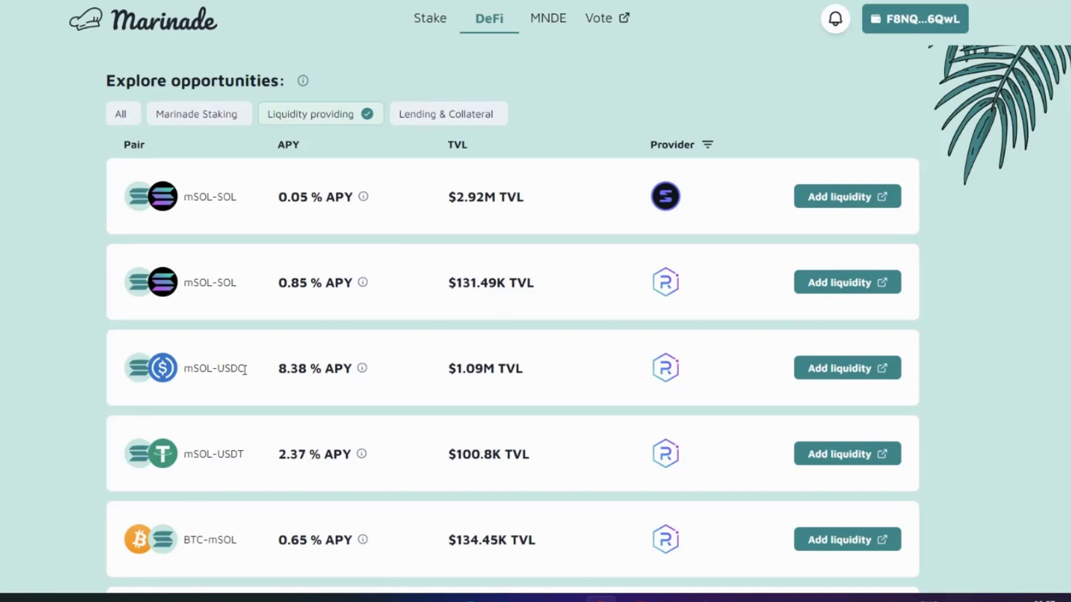
{"action": "left_click", "coordinate": [435, 115]}
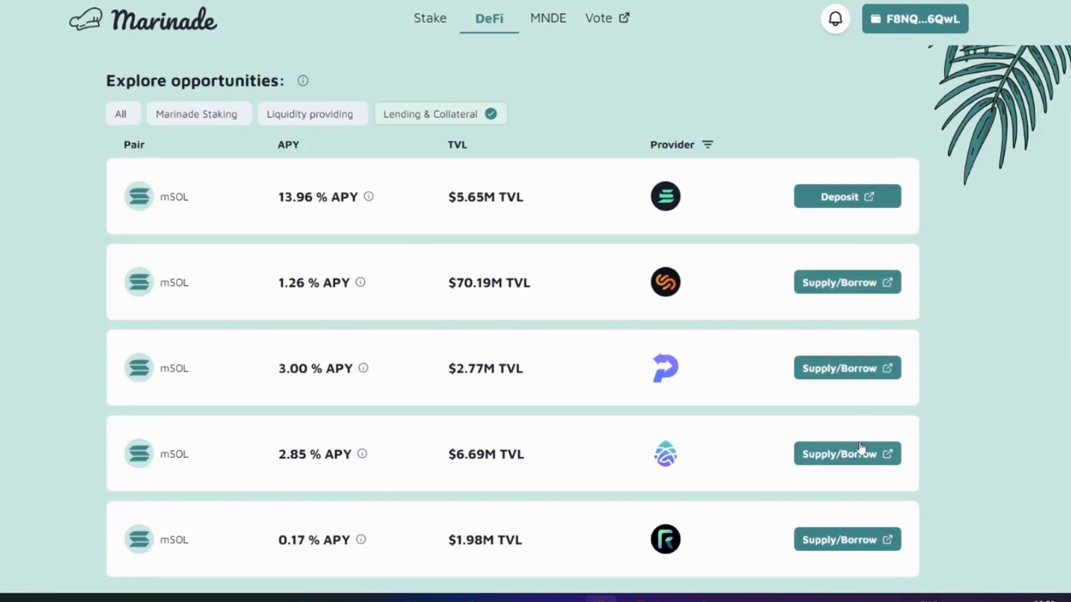
Show Liquidity providing pools again and add liquidity to the mSOL-USDC pool on Raydium.
{"action": "left_click", "coordinate": [326, 117]}
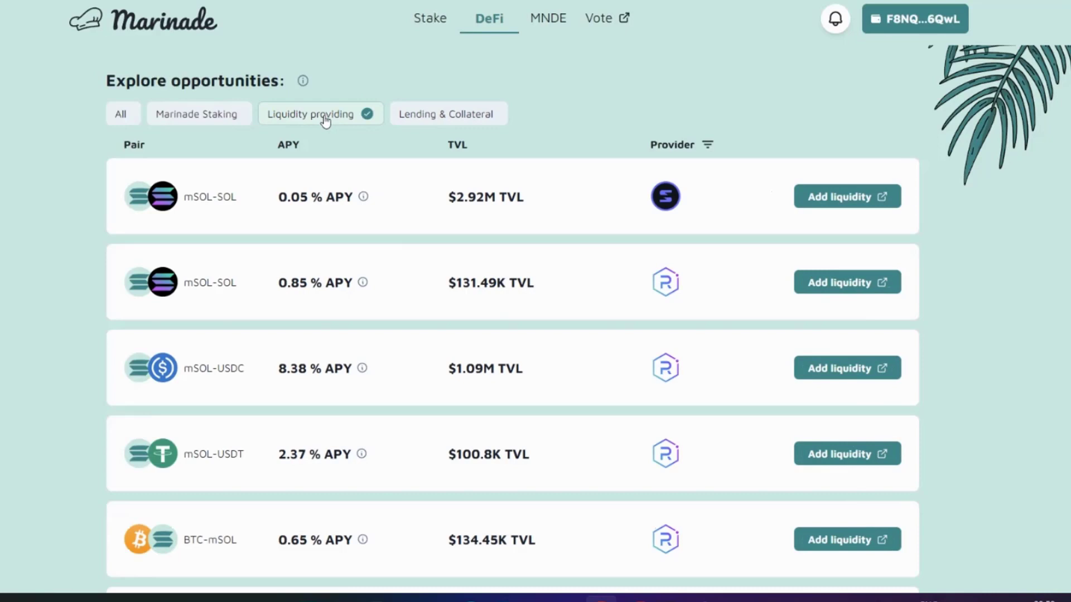
{"action": "left_click", "coordinate": [830, 376]}
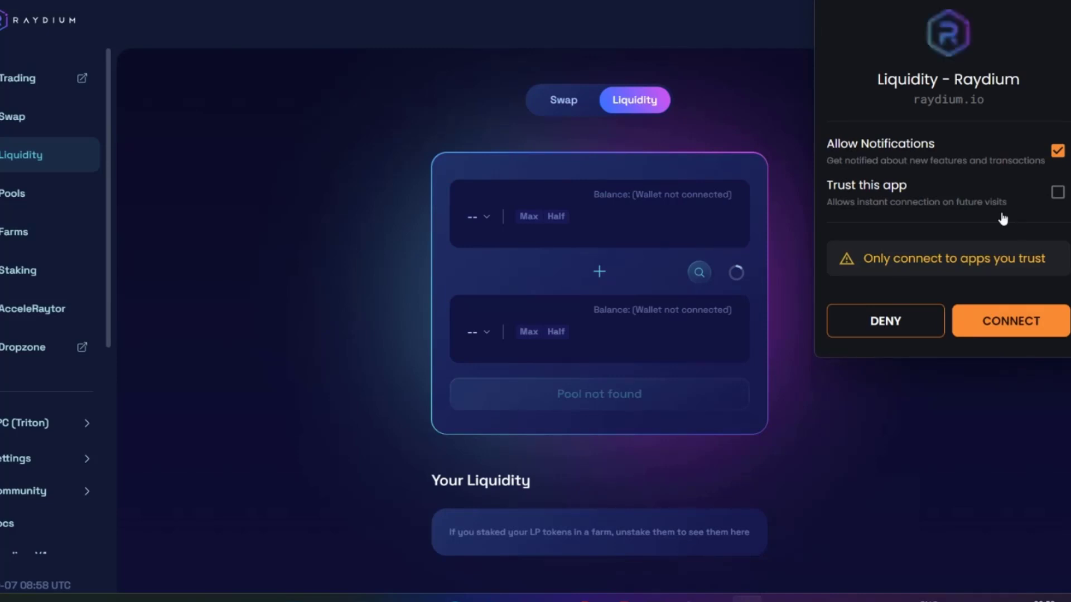
Approve the Solflare connection to raydium.io and decline the notifications prompt.
{"action": "left_click", "coordinate": [1014, 328]}
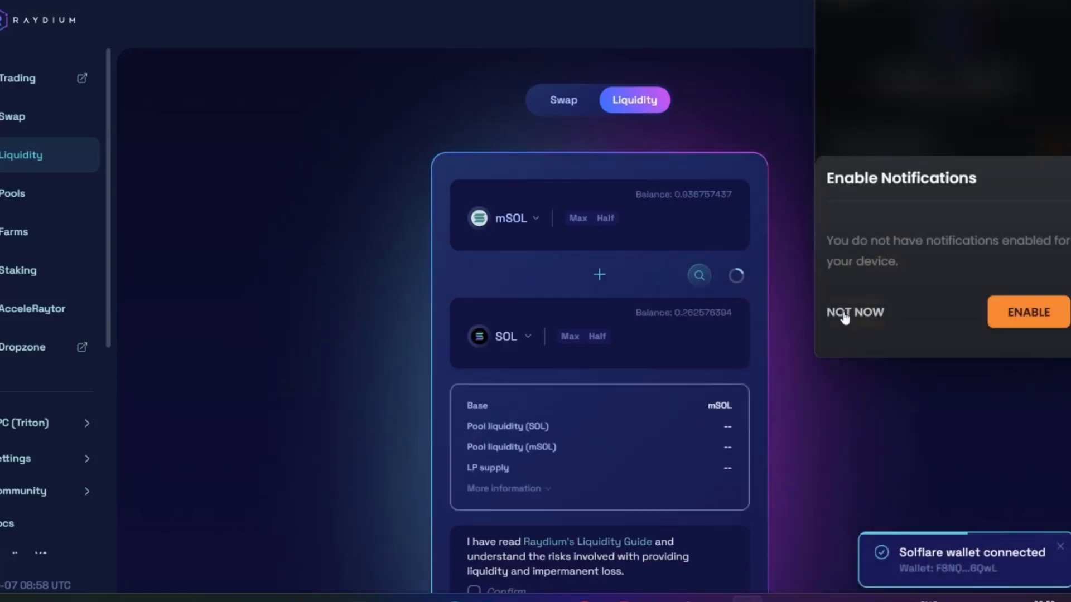
{"action": "left_click", "coordinate": [844, 314]}
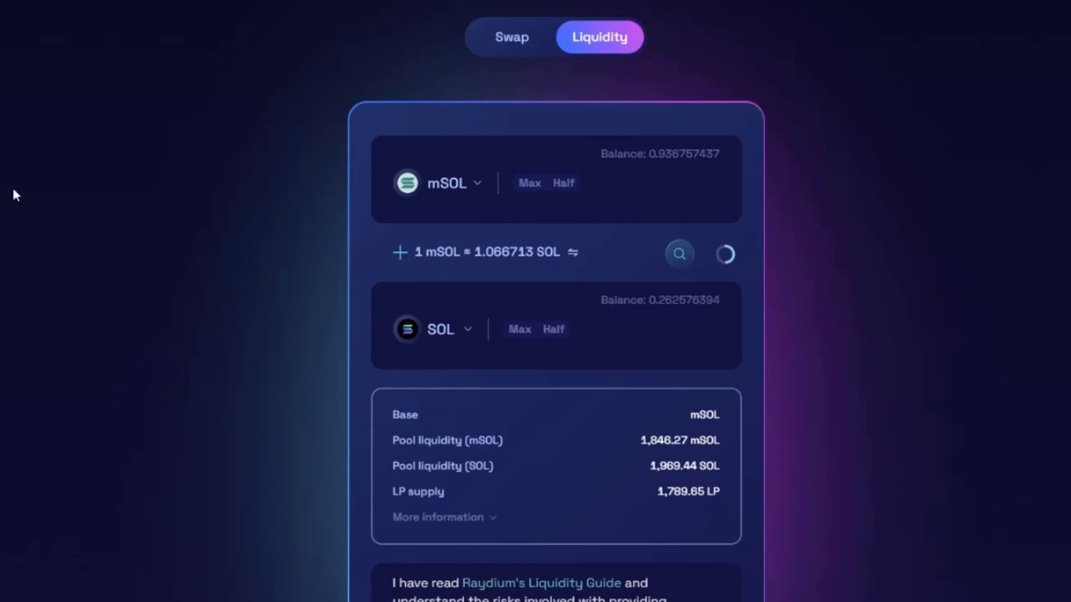
Enter half the mSOL balance (0.468378719) and pair it with USDC instead of SOL.
{"action": "left_click", "coordinate": [564, 184]}
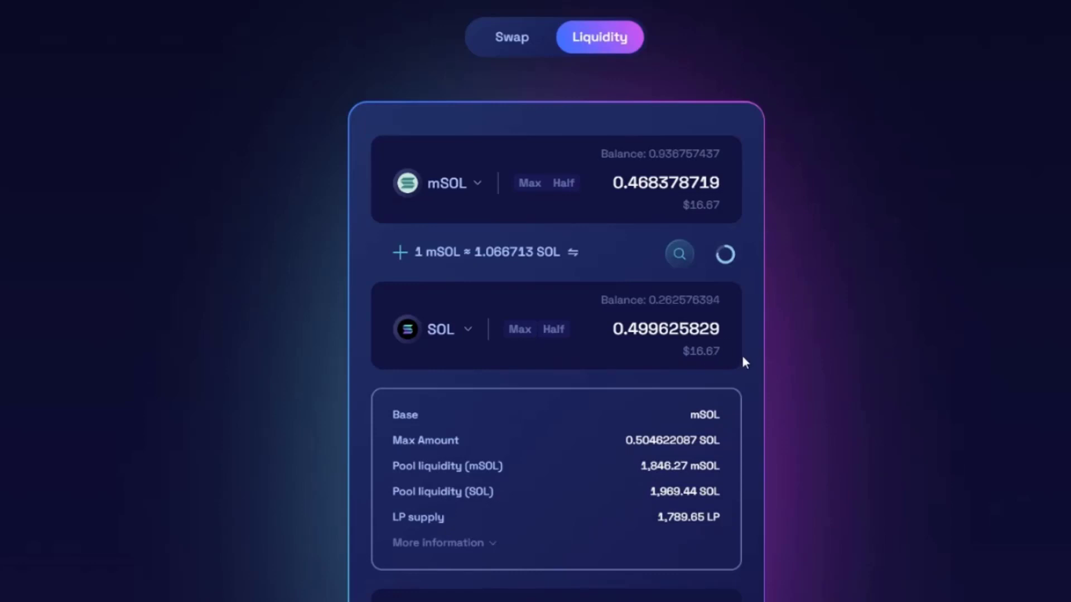
{"action": "left_click", "coordinate": [467, 329]}
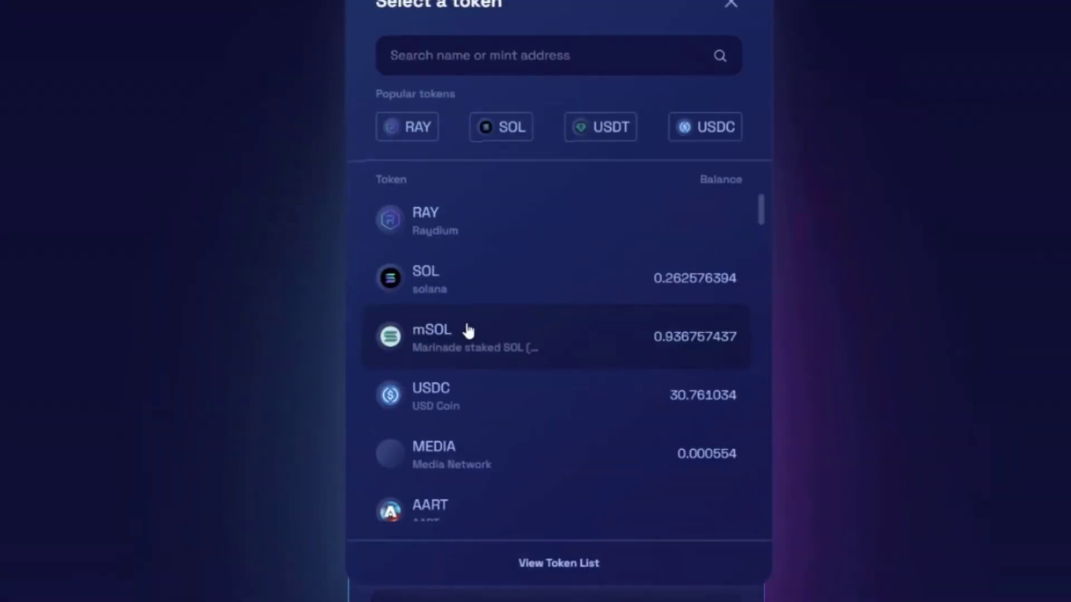
{"action": "left_click", "coordinate": [440, 395]}
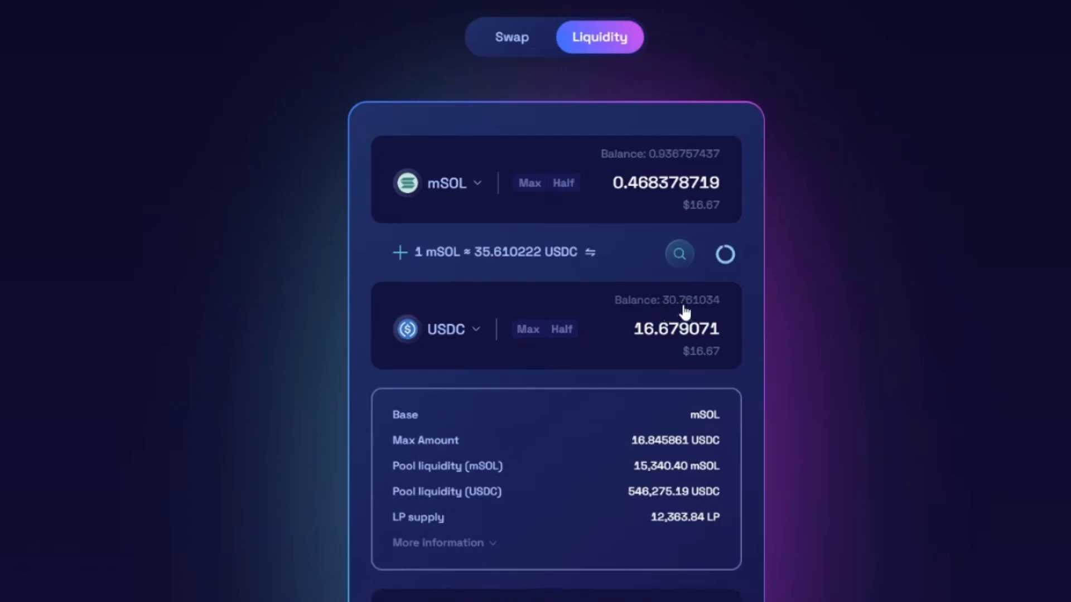
Max out the USDC side so 30.761034 USDC pairs with 0.863825947 mSOL.
{"action": "left_click", "coordinate": [529, 190]}
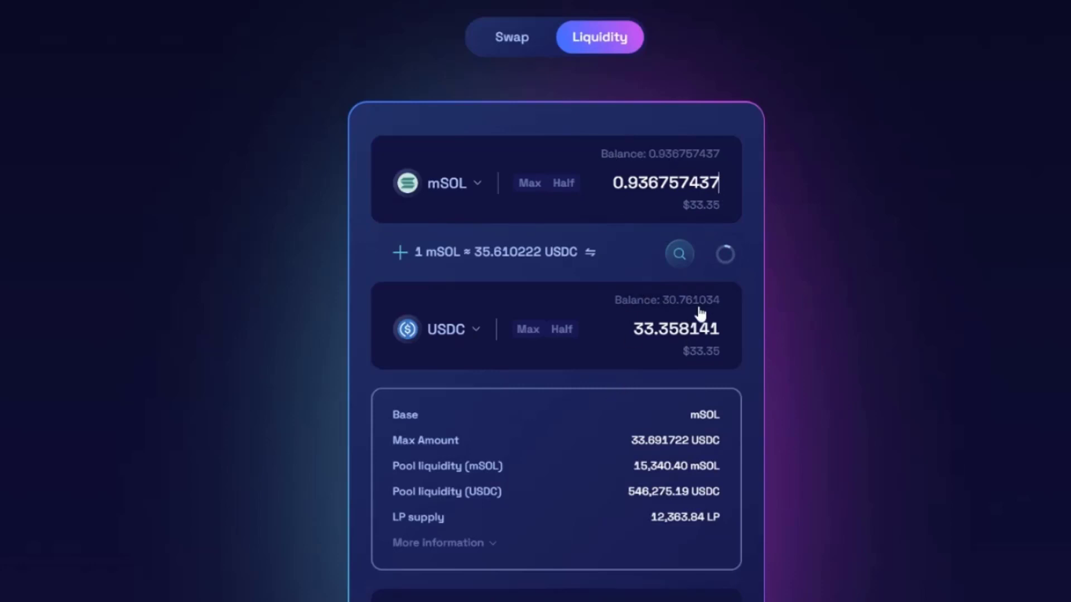
{"action": "left_click", "coordinate": [516, 333]}
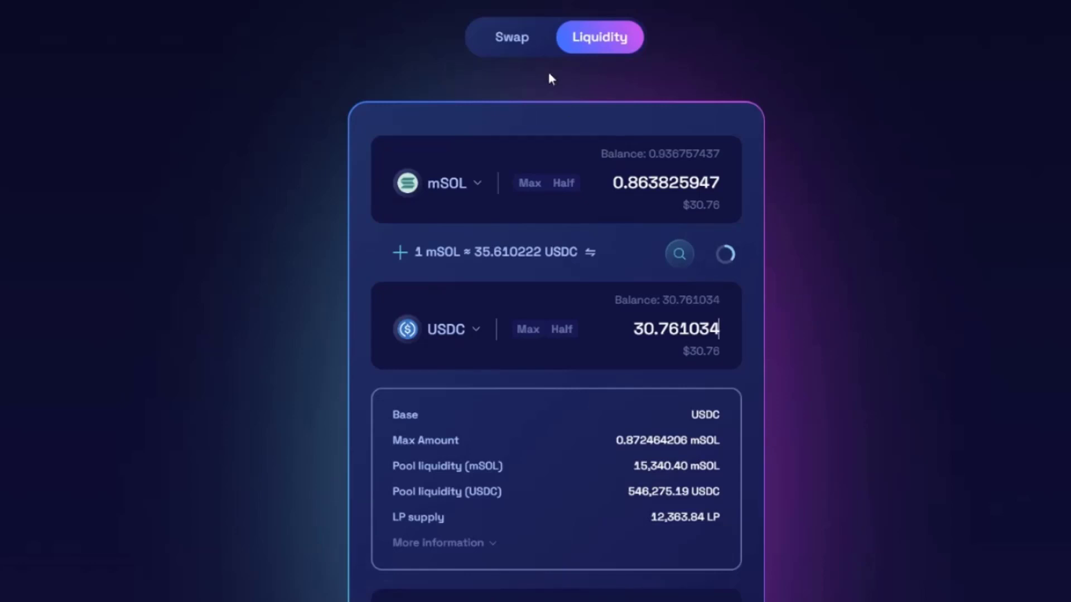
{"action": "left_click", "coordinate": [512, 44]}
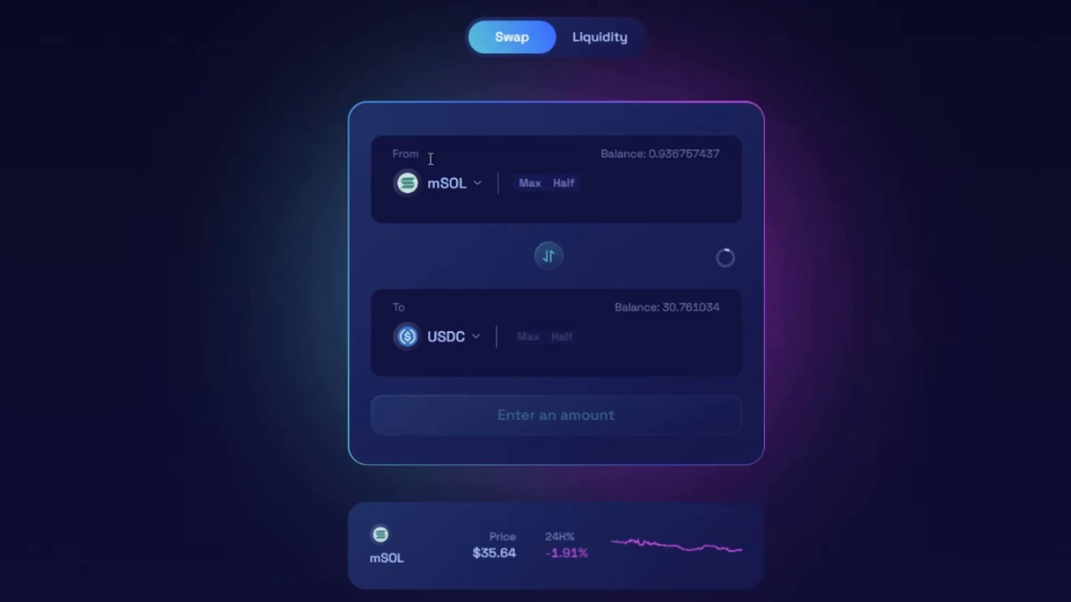
{"action": "left_click", "coordinate": [602, 49]}
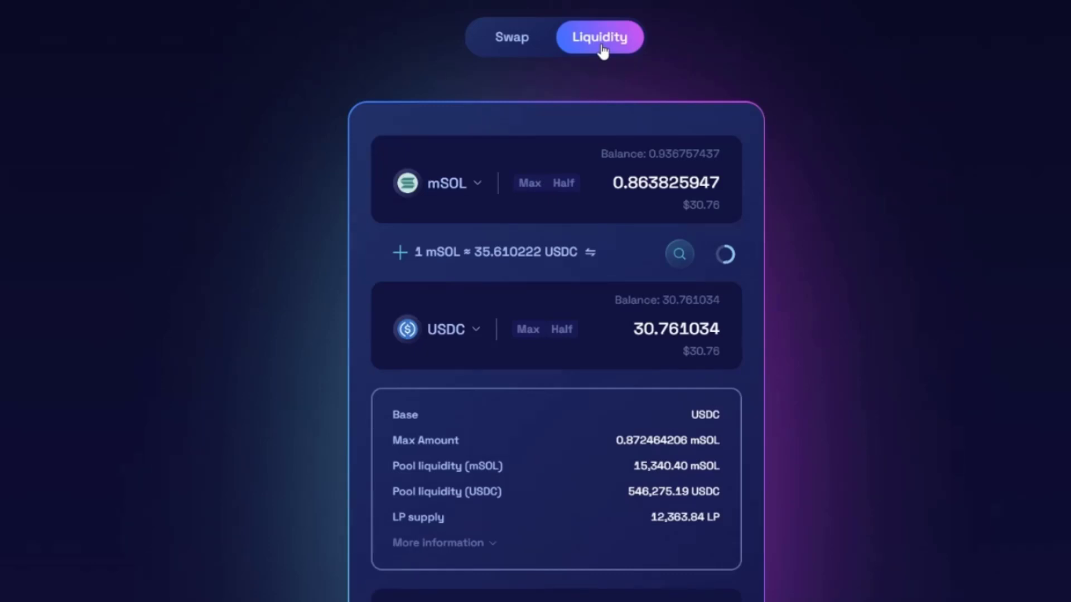
Tick the Confirm checkbox under the liquidity guide's risk notice.
{"action": "scroll", "coordinate": [556, 302], "scroll_direction": "down", "scroll_amount": 6}
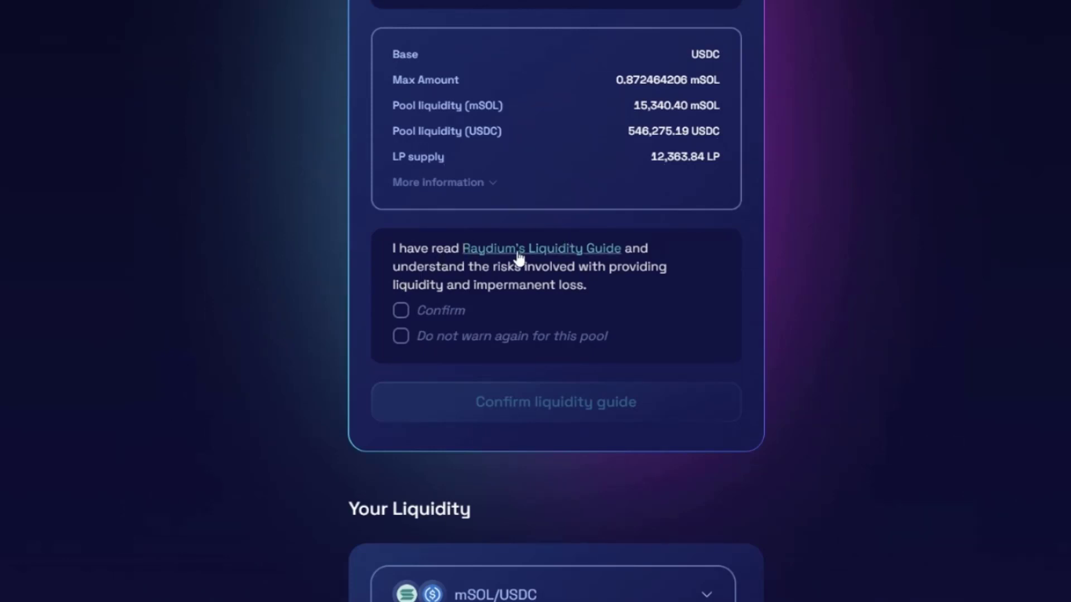
{"action": "left_click", "coordinate": [399, 312]}
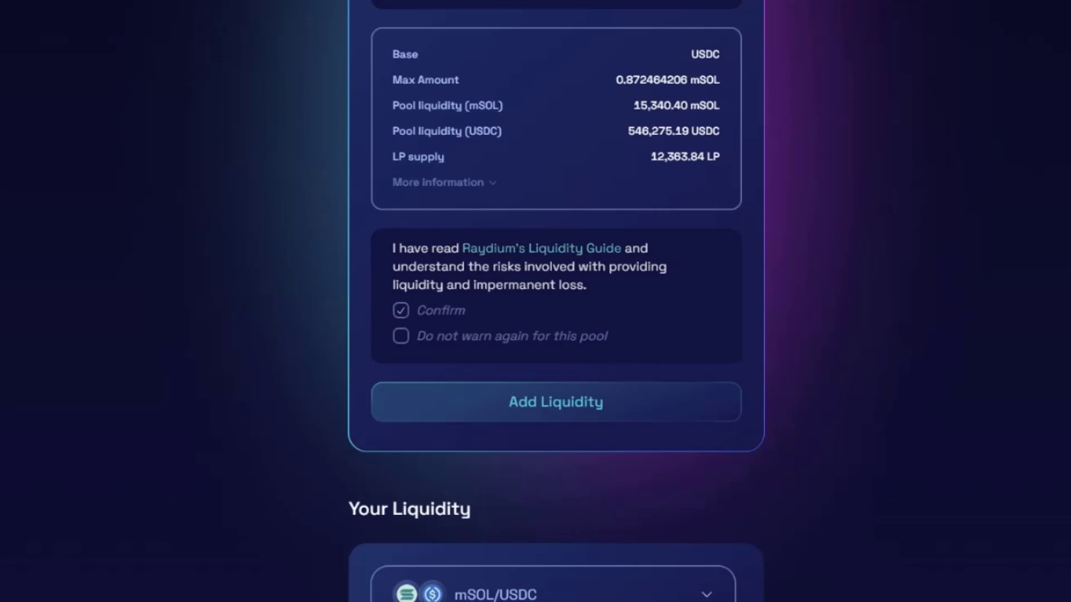
{"action": "scroll", "coordinate": [556, 301], "scroll_direction": "up", "scroll_amount": 3}
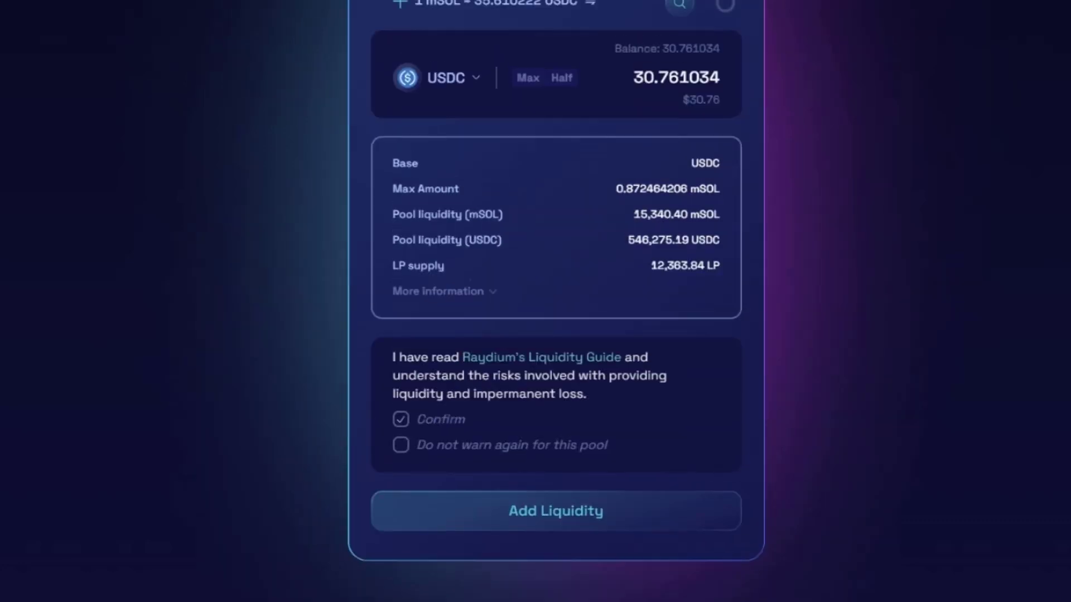
{"action": "scroll", "coordinate": [556, 301], "scroll_direction": "up", "scroll_amount": 1}
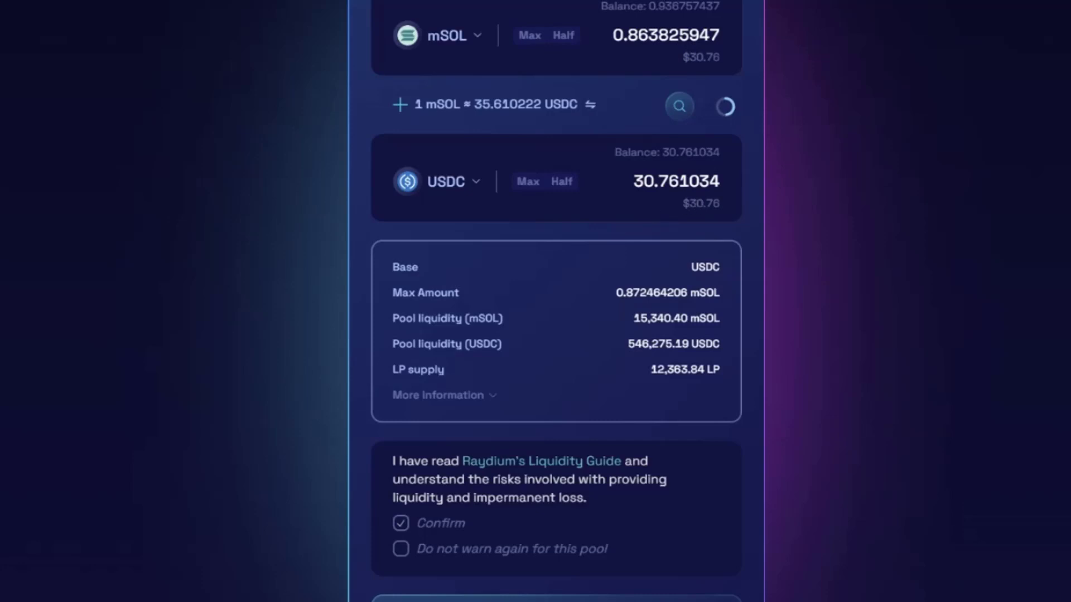
{"action": "scroll", "coordinate": [556, 301], "scroll_direction": "down", "scroll_amount": 5}
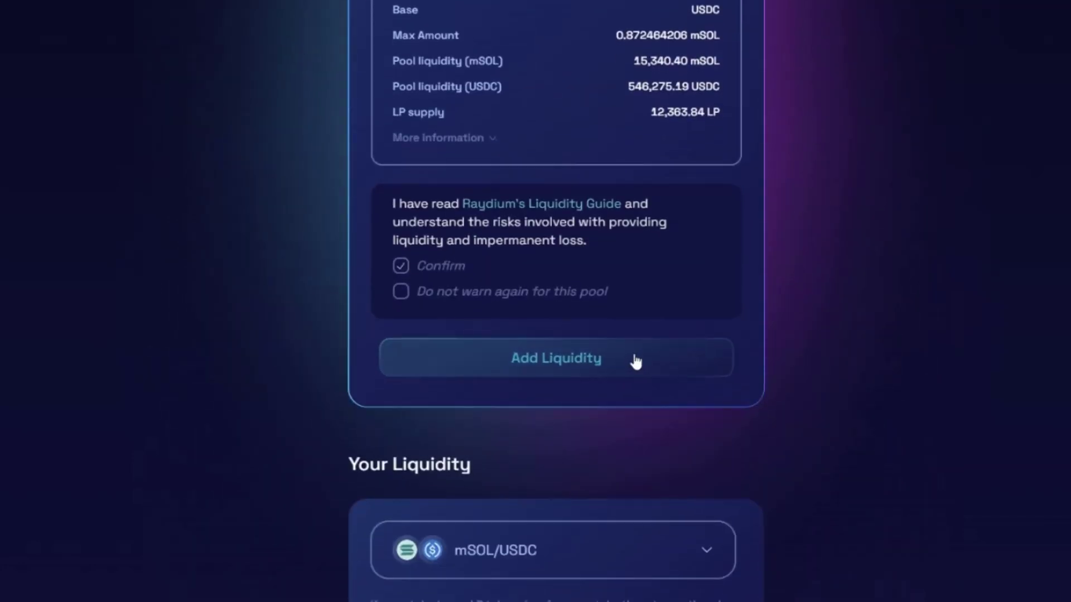
Submit the 0.863825947 mSOL + 30.761034 USDC deposit and approve it in Solflare.
{"action": "left_click", "coordinate": [636, 361]}
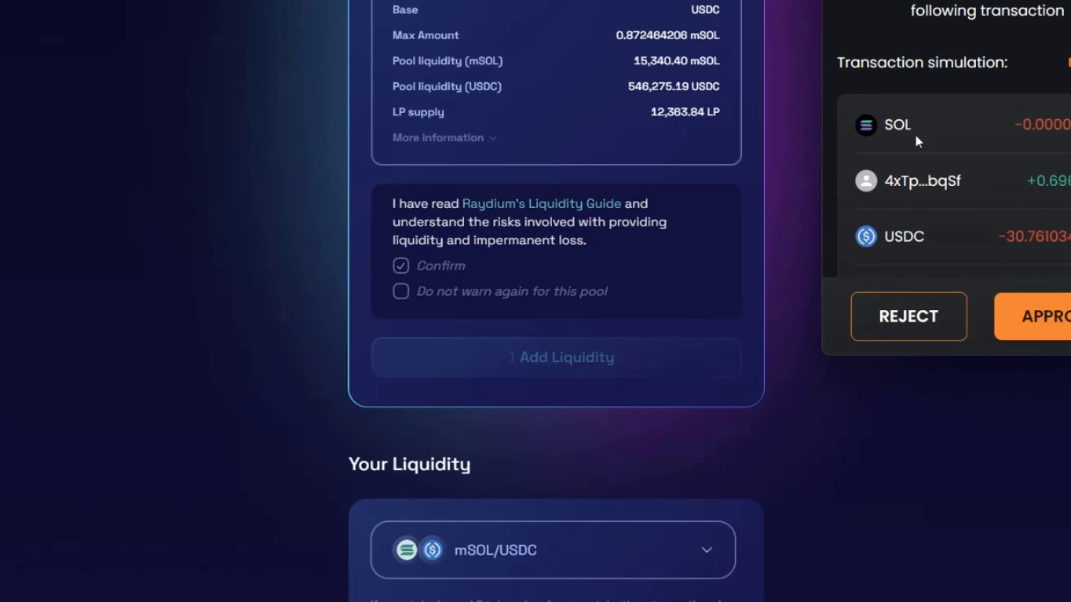
{"action": "left_click", "coordinate": [1046, 332]}
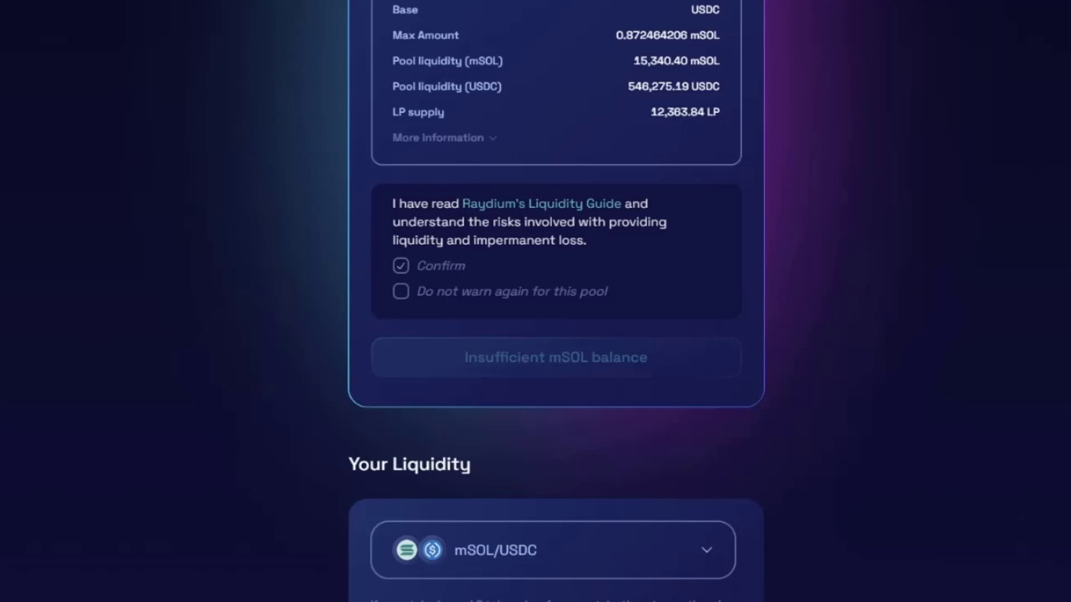
{"action": "left_click_drag", "start_coordinate": [417, 266], "coordinate": [607, 292]}
Expand the mSOL/USDC row under Your Liquidity to show 0.783958595 LP and the pooled amounts.
{"action": "scroll", "coordinate": [535, 301], "scroll_direction": "down", "scroll_amount": 4}
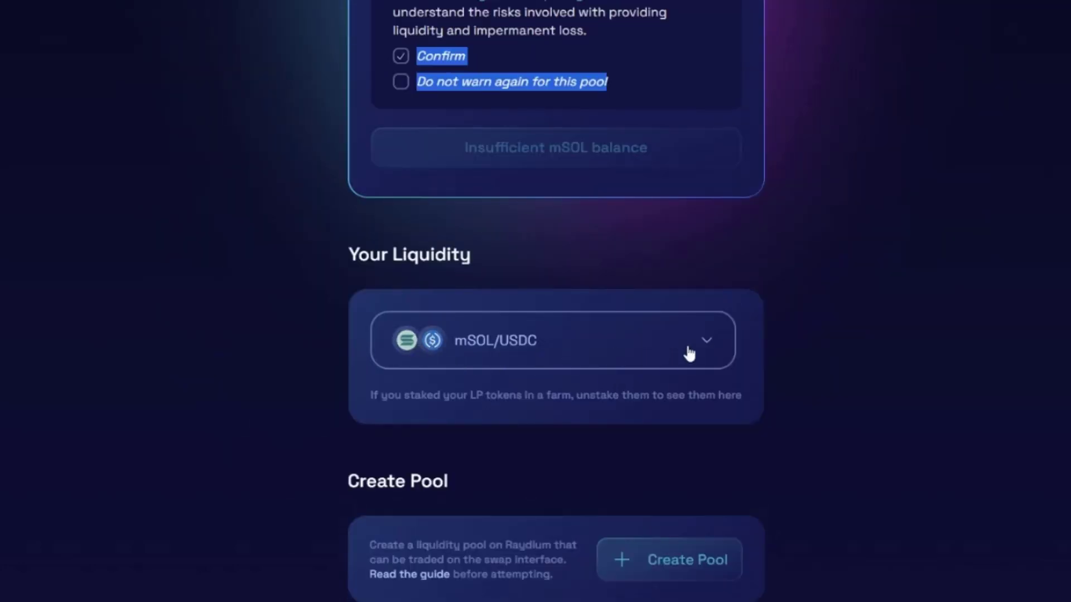
{"action": "left_click", "coordinate": [707, 343]}
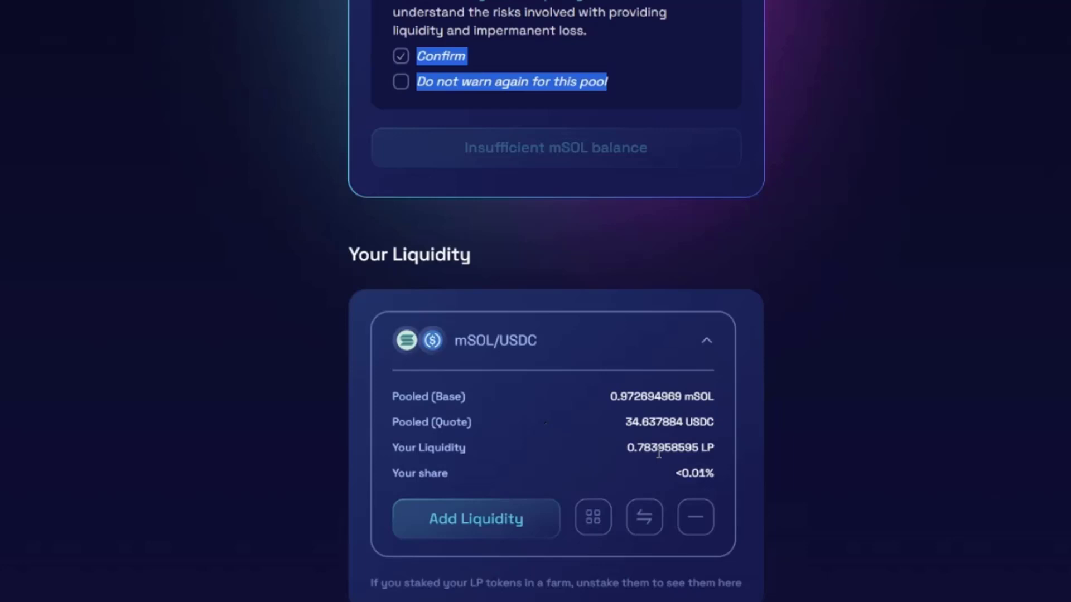
{"action": "scroll", "coordinate": [457, 527], "scroll_direction": "down", "scroll_amount": 3}
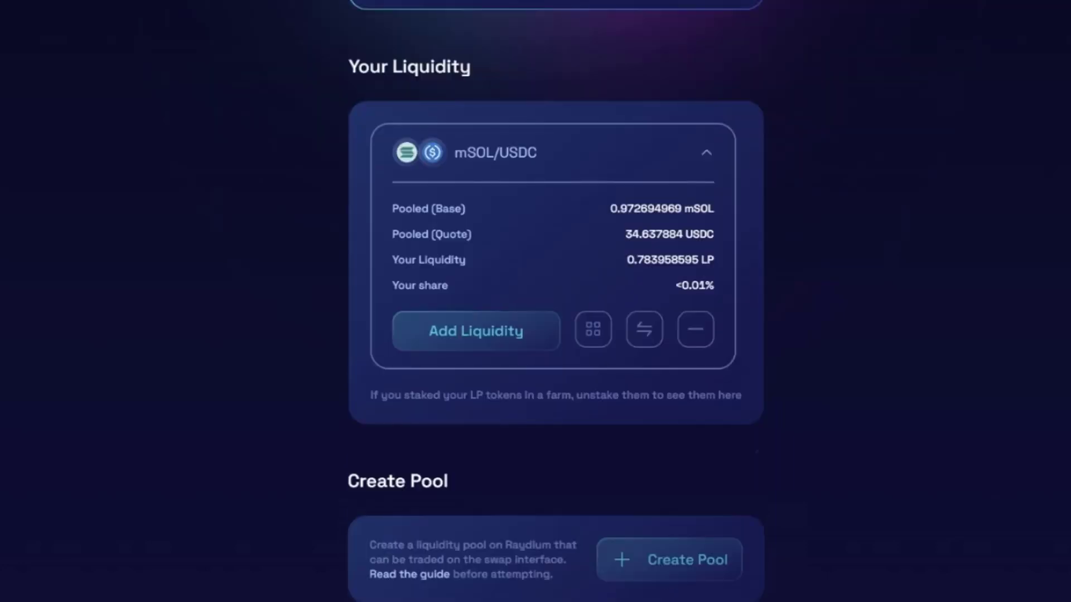
{"action": "left_click", "coordinate": [696, 333]}
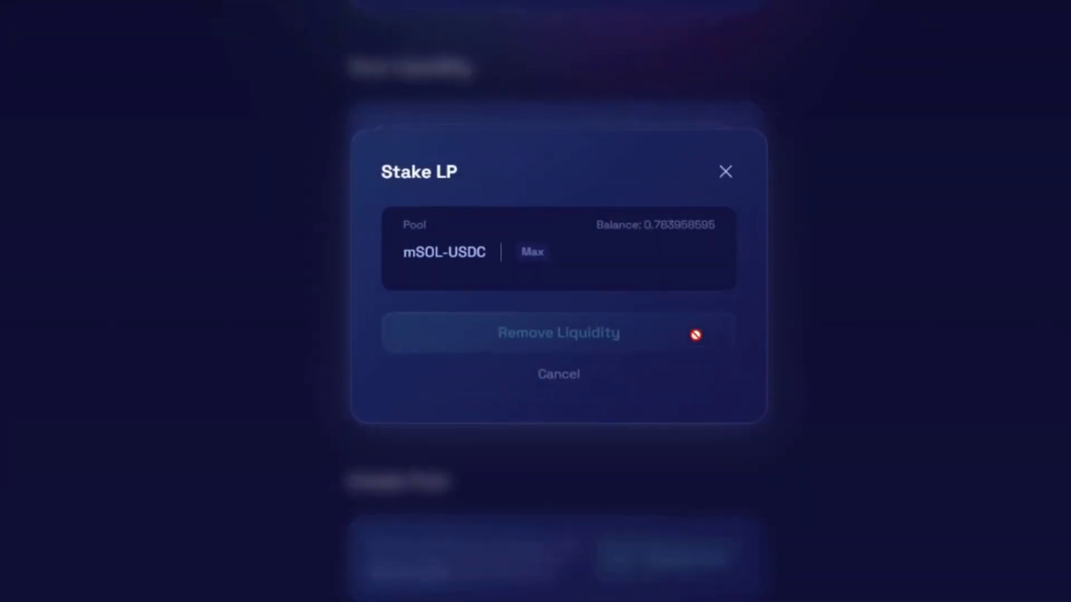
{"action": "left_click", "coordinate": [534, 255]}
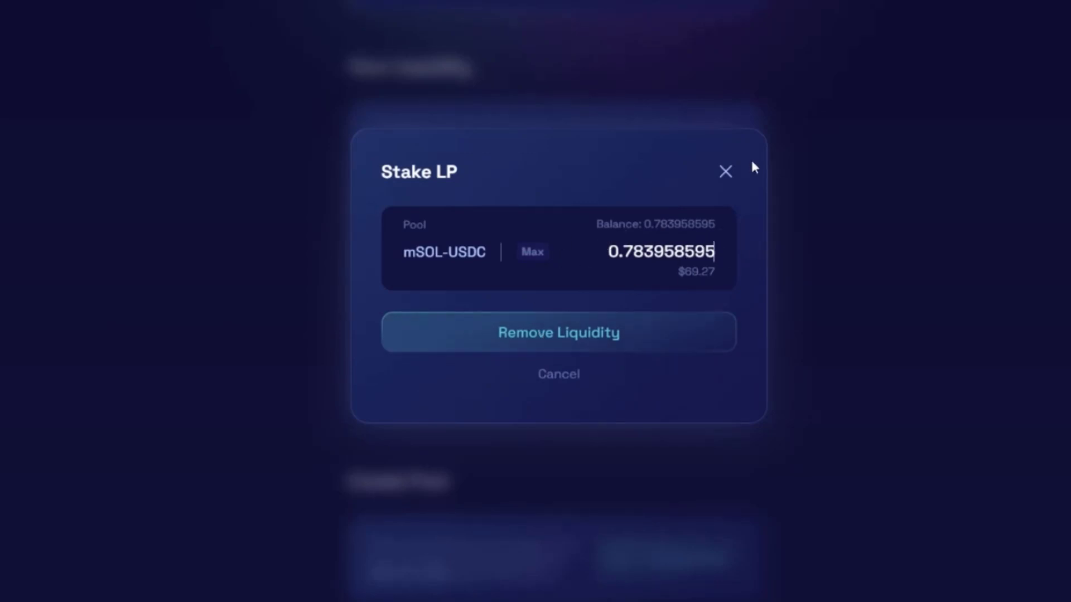
{"action": "left_click", "coordinate": [725, 172]}
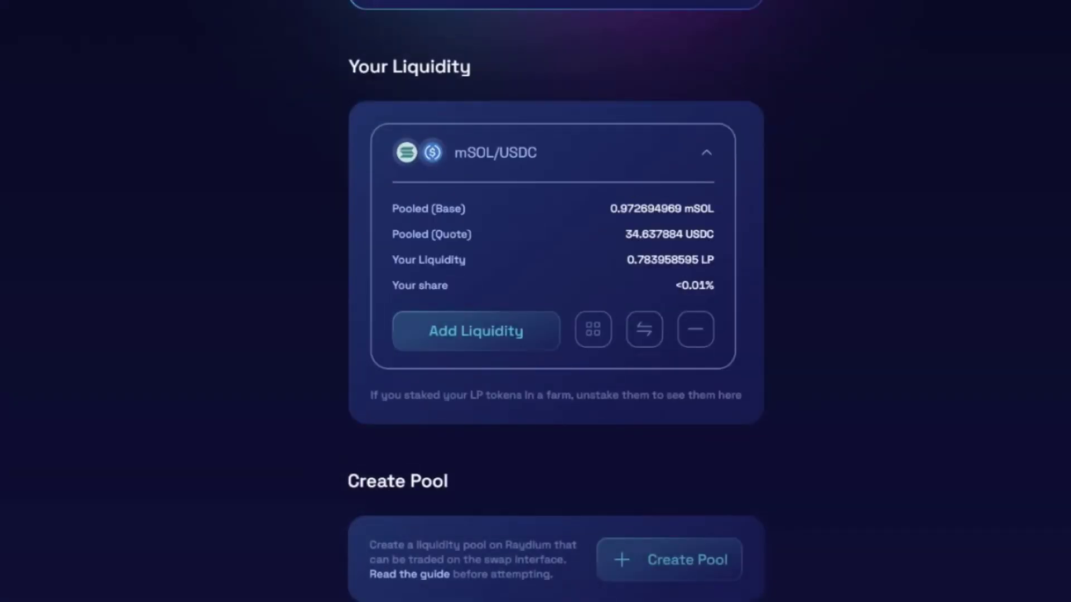
{"action": "scroll", "coordinate": [556, 302], "scroll_direction": "up", "scroll_amount": 15}
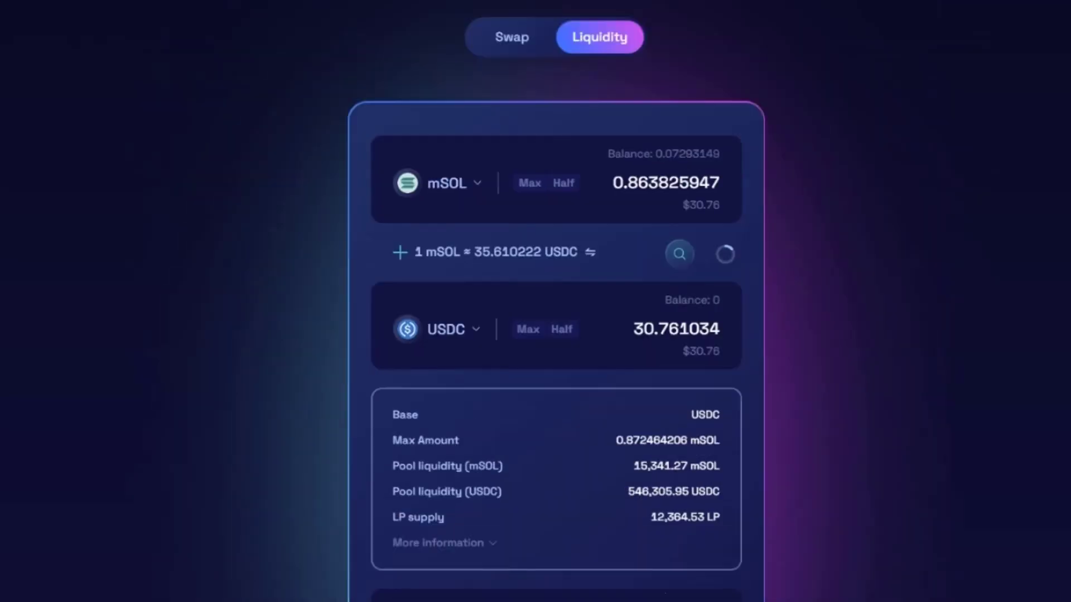